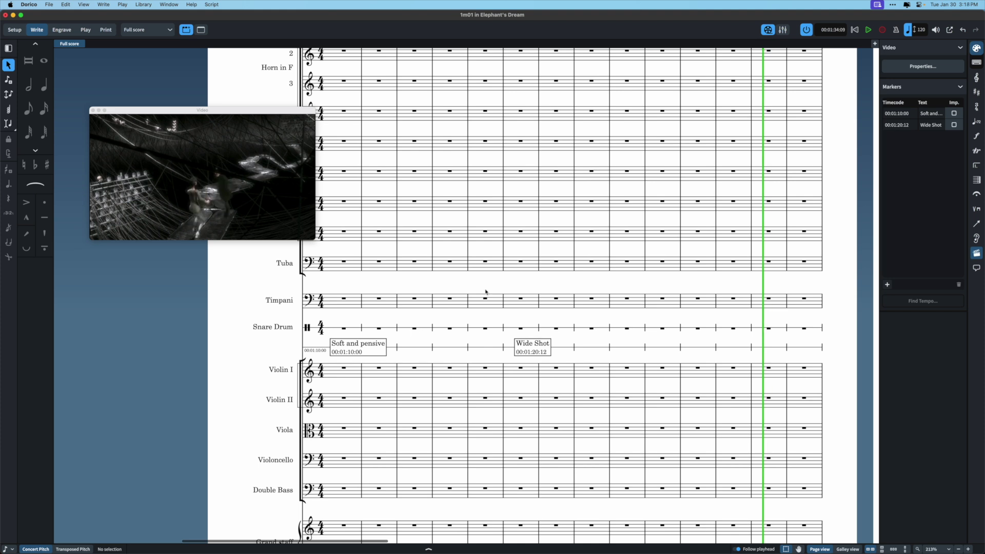
Step: Add a marker with the text "Running" at timecode 00:01:34:09
key(shift+alt+m)
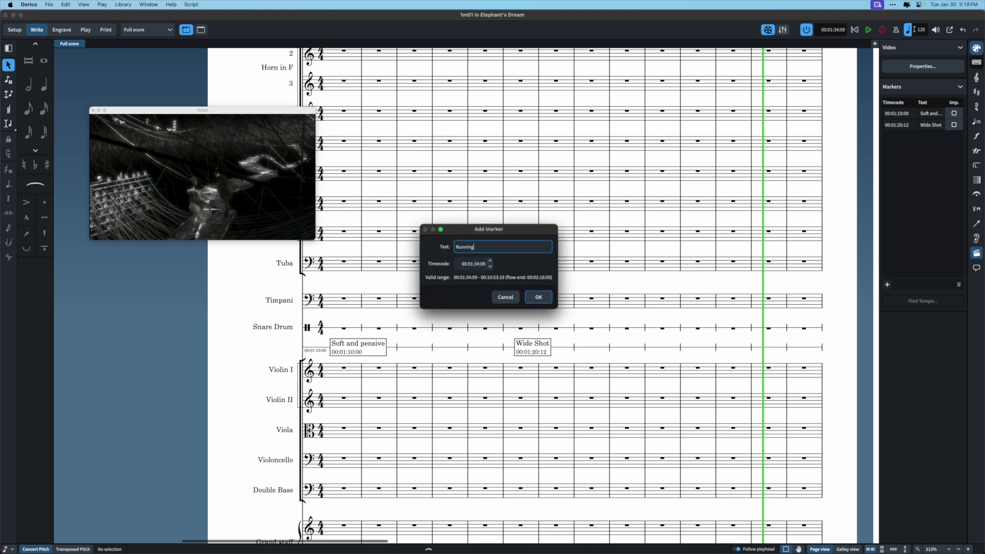
key(Return)
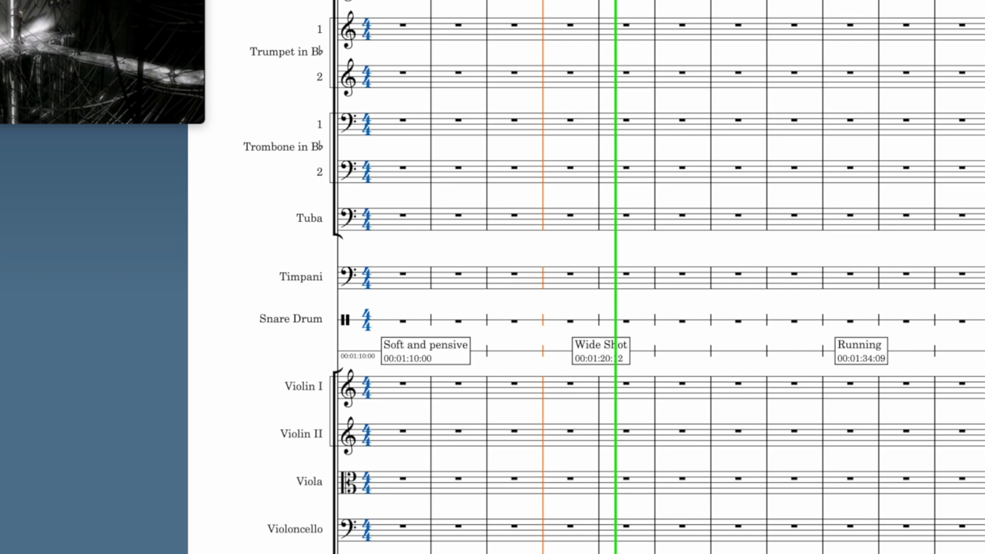
Step: Insert a 2/4 time signature at bar 4 and a 4/4 time signature at bar 5
key(Return)
click(592, 416)
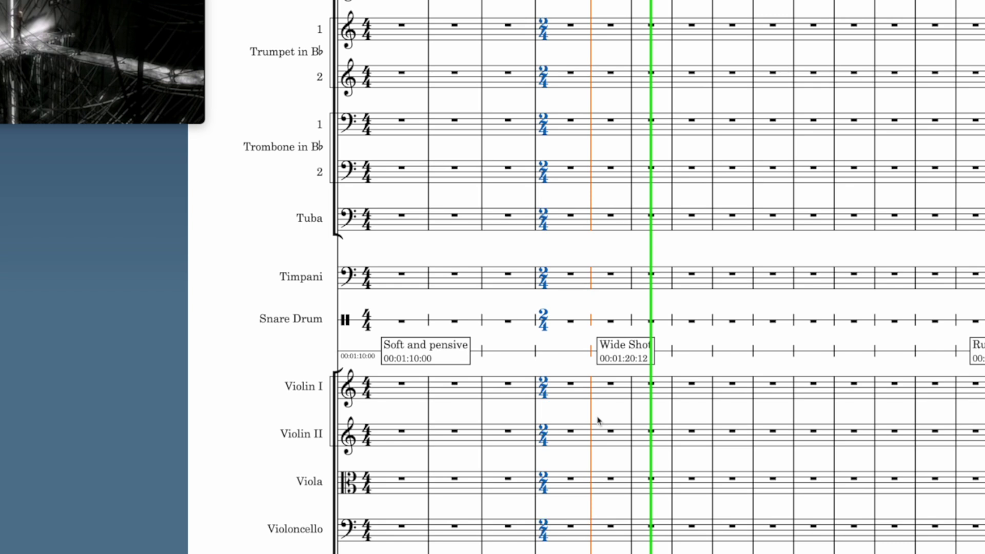
key(Return)
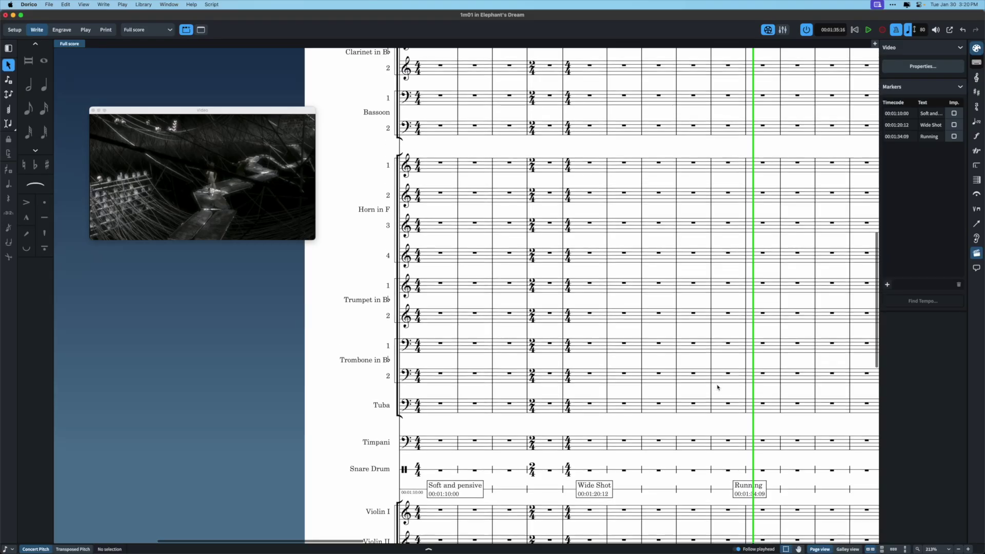
Step: Open the "Soft and pensive" marker's entry in the marker list for editing
scroll(717, 386, up, 5)
scroll(717, 386, down, 5)
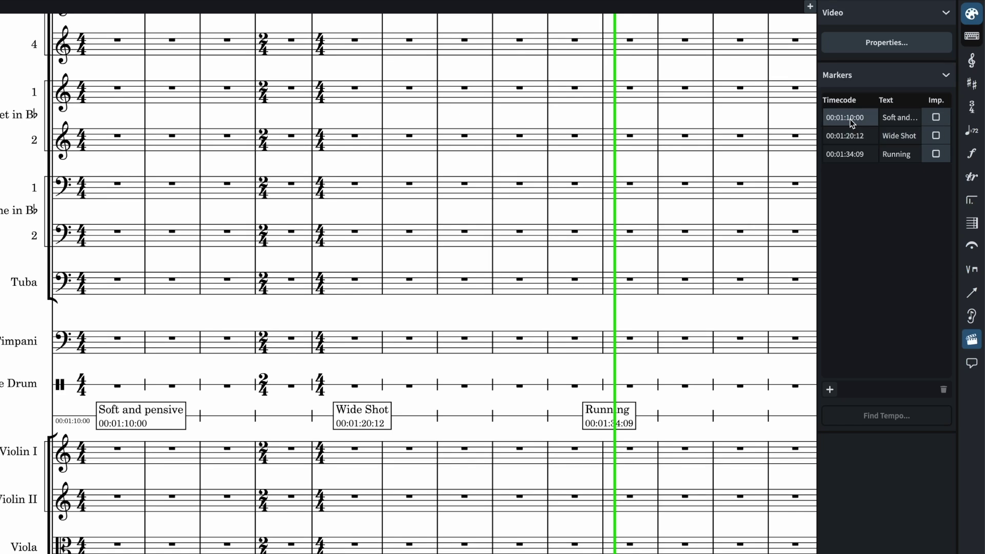
double_click(891, 120)
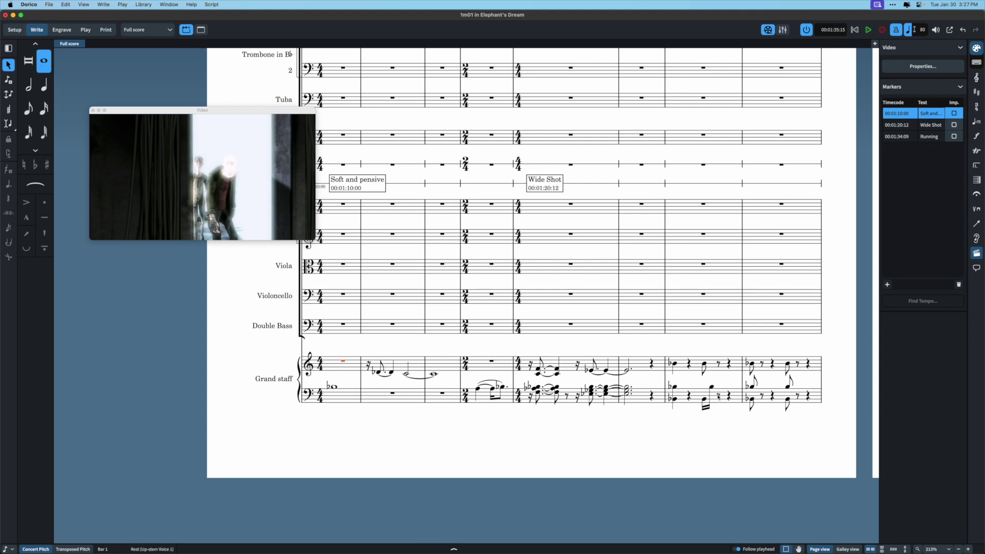
Step: Requantize the grand staff music in bars 1–9 to eighth notes, with tuplet detection, gap filling and grace-note detection enabled
scroll(790, 402, right, 10)
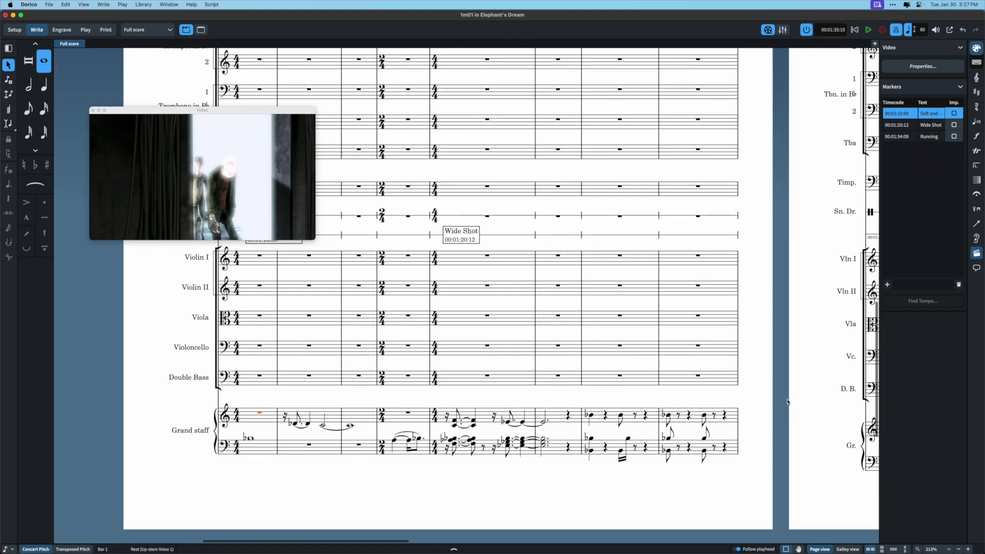
scroll(787, 402, right, 3)
shift+click(734, 466)
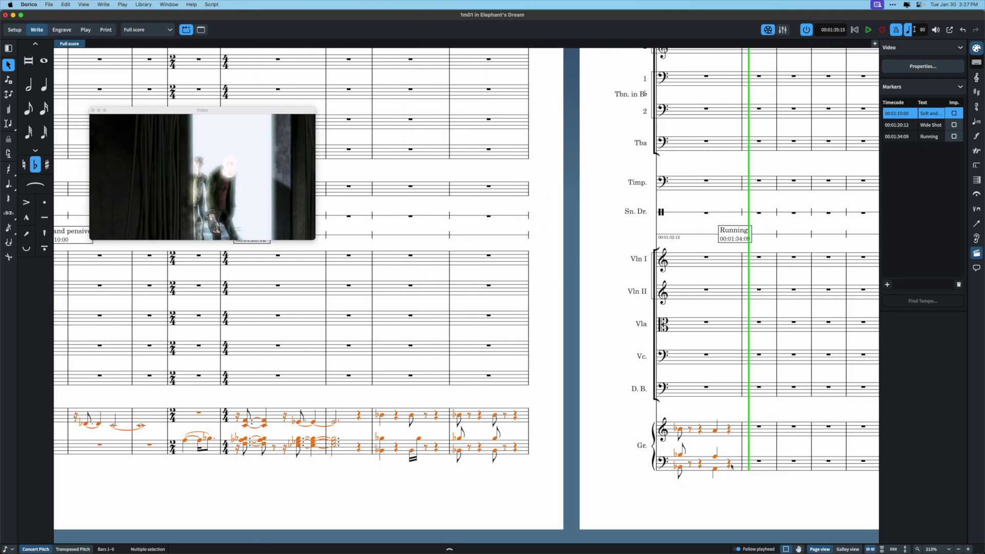
scroll(732, 466, left, 4)
click(65, 4)
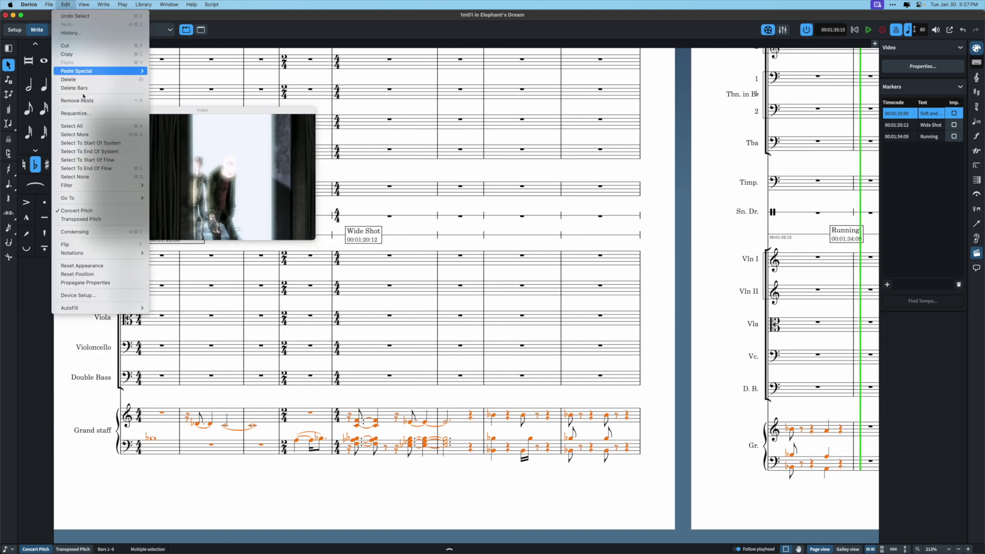
click(75, 113)
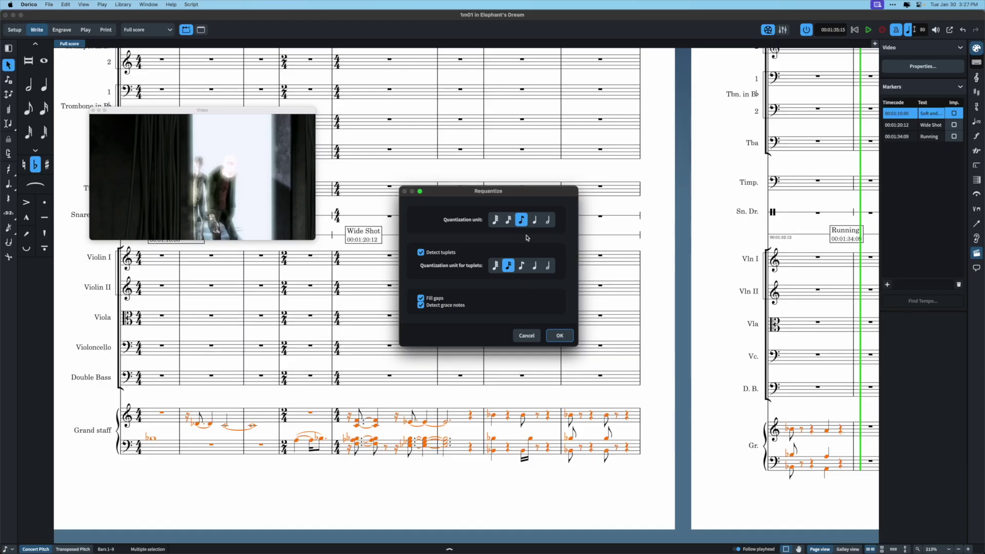
click(559, 336)
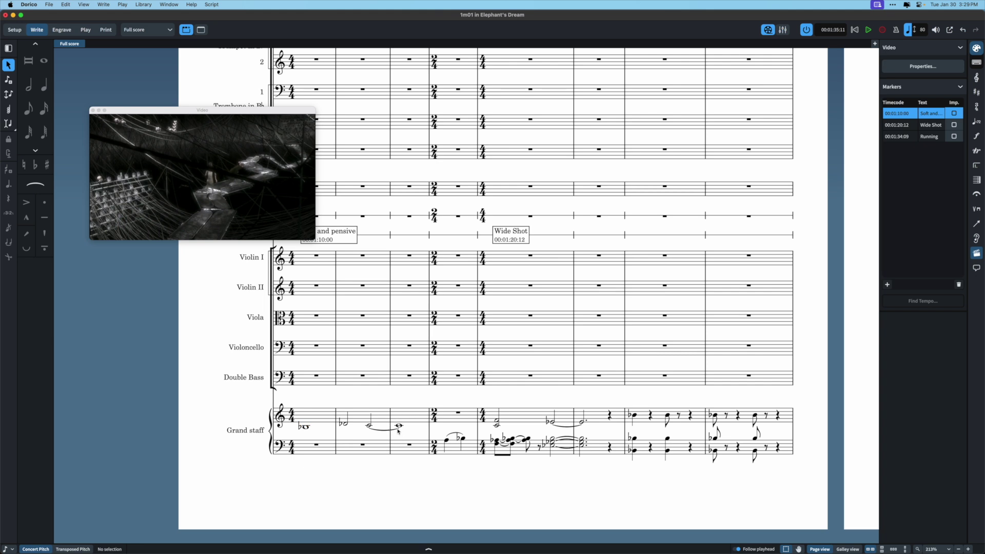
Step: Copy the grand staff's upper-staff phrase in bars 1–3 to the Viola and give it a p dynamic
shift+click(305, 426)
scroll(344, 359, left, 1)
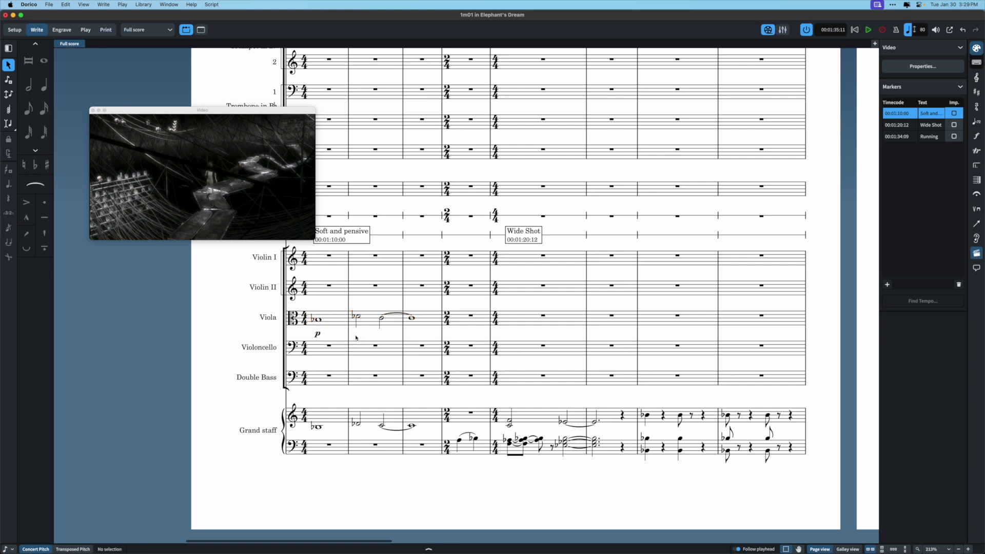
Step: Add a new Harp player to the ensemble in Setup mode, moving the video window away from the instrument picker
scroll(356, 337, left, 3)
scroll(356, 337, up, 5)
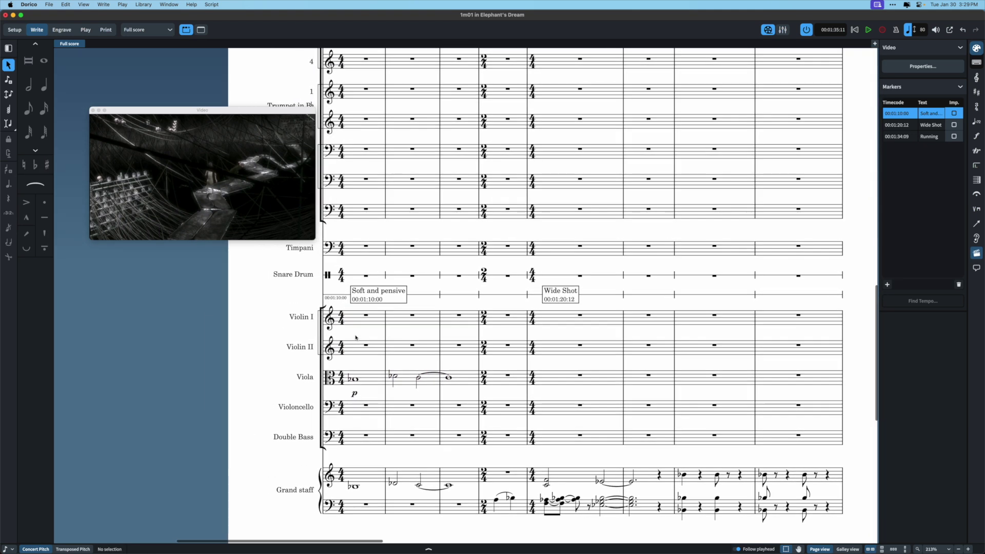
scroll(390, 239, down, 2)
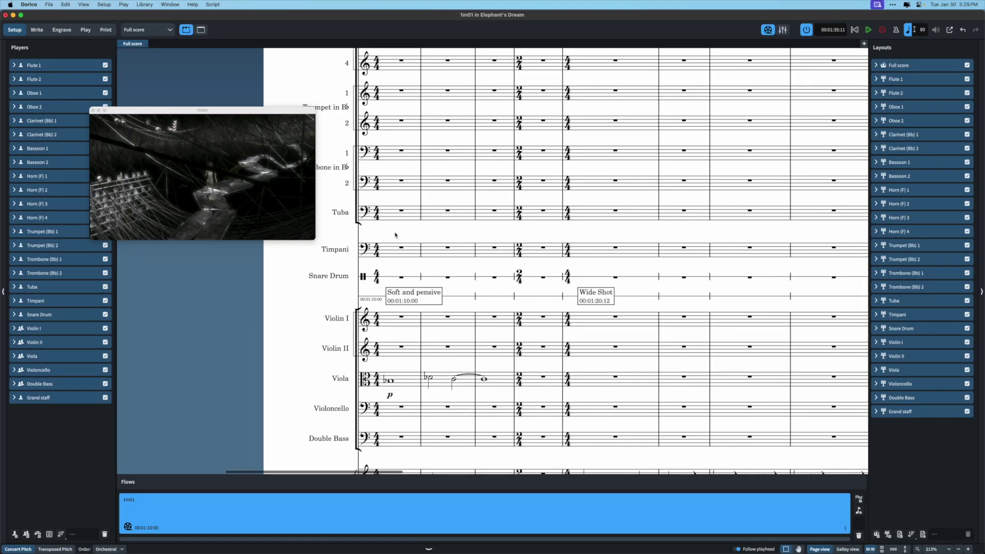
key(shift+p)
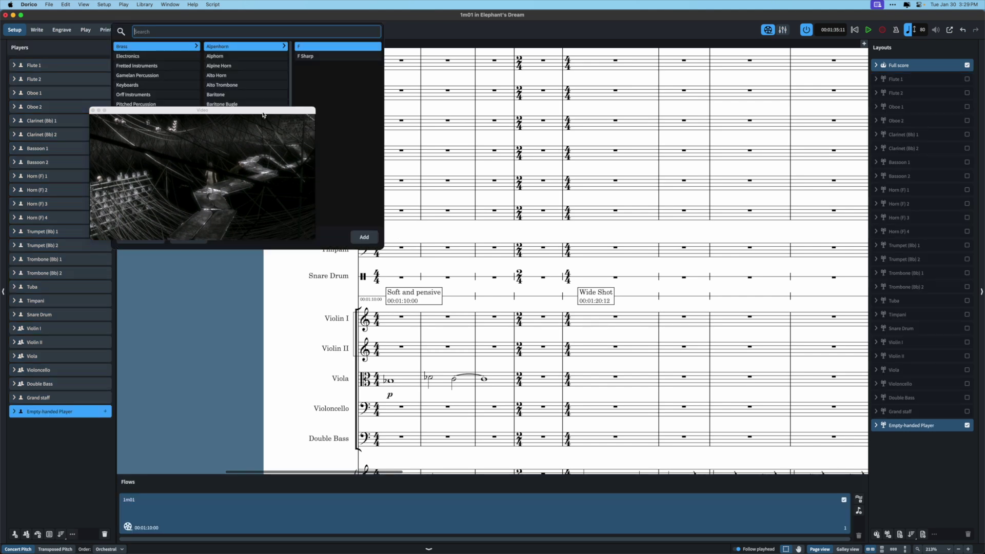
drag(263, 115, 262, 252)
key(shift+p)
text(harp)
key(Return)
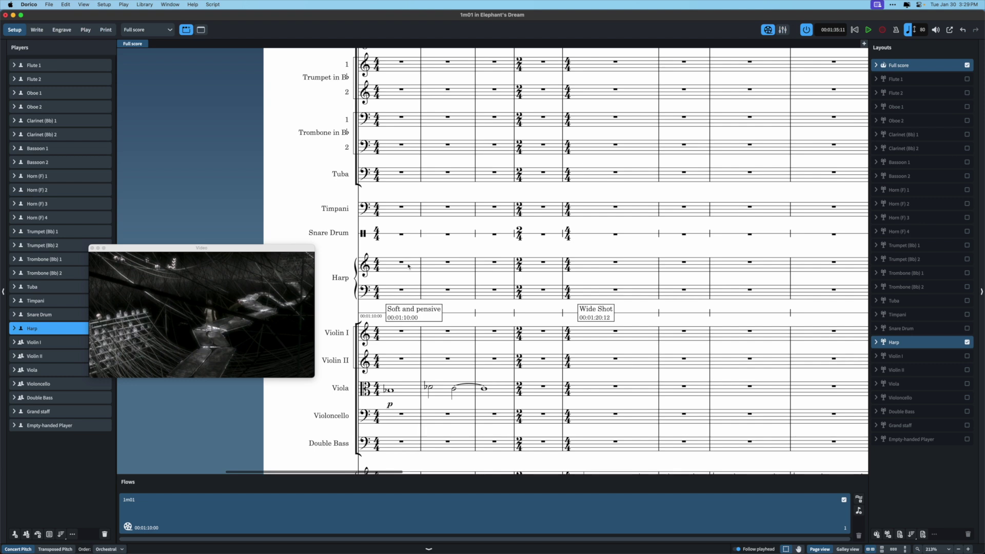
Step: Return to Write mode and copy the Viola phrase in bars 1–3 with its p dynamic to the Harp's upper staff
key(super+2)
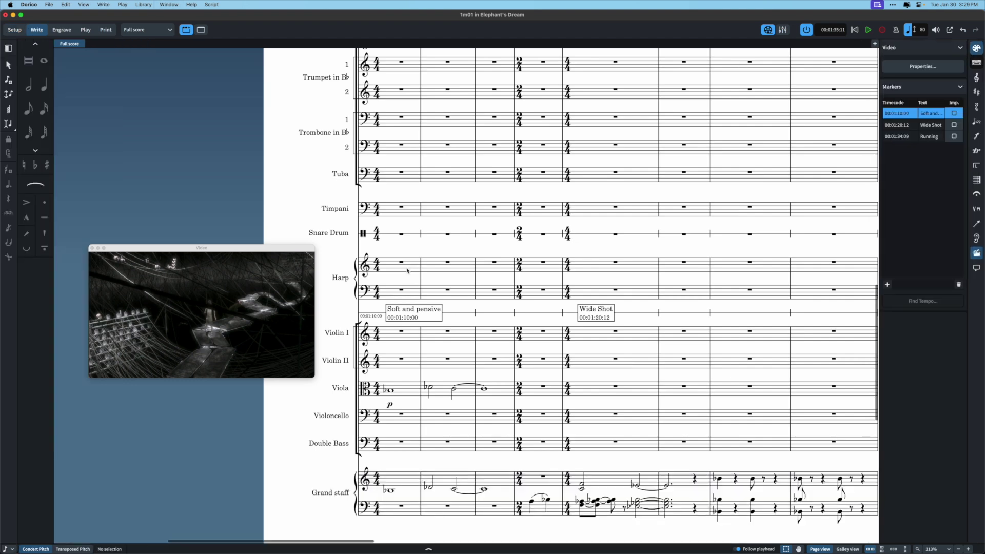
scroll(408, 270, down, 2)
shift+click(483, 352)
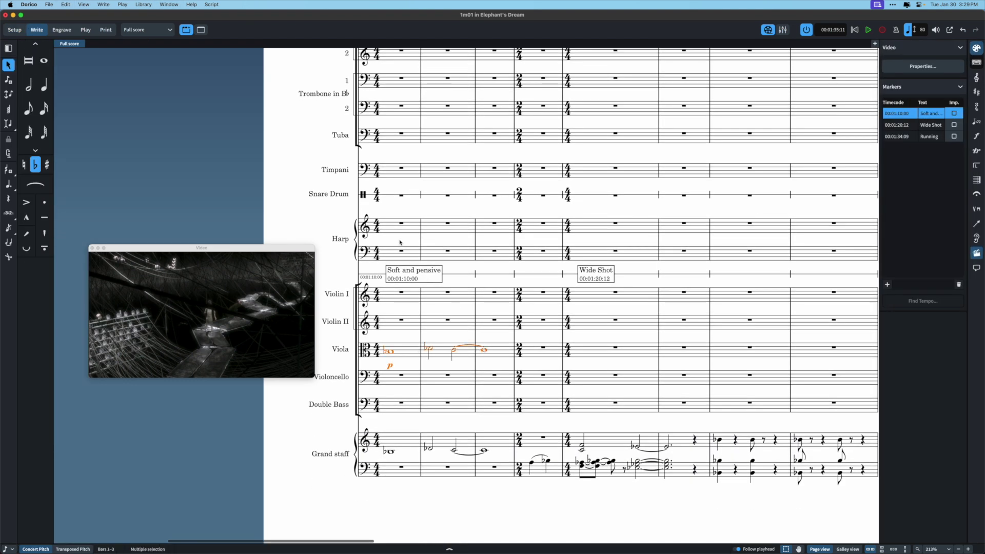
alt+click(385, 231)
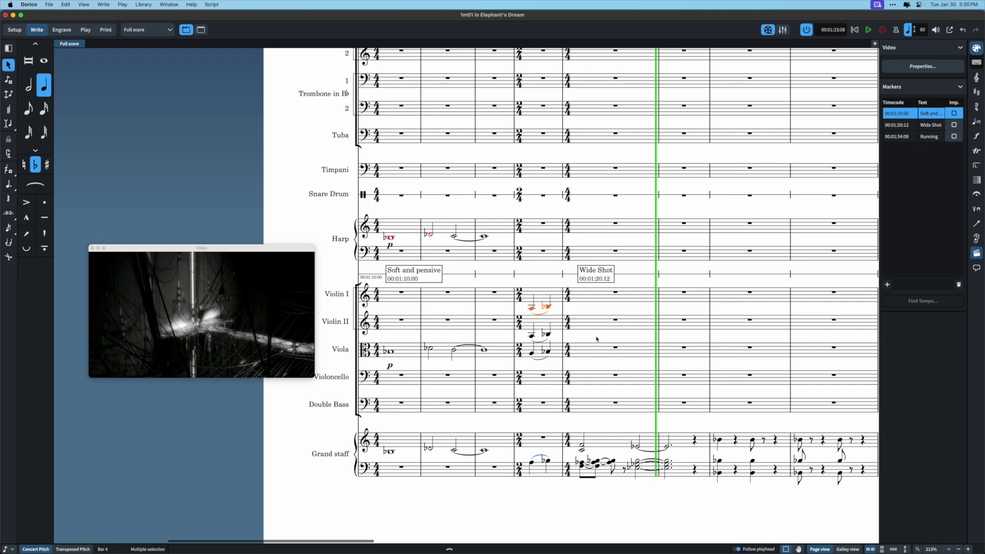
Step: Add a p dynamic to the Violin I and Violin II notes in bar 4
key(shift+d)
text(p)
key(Return)
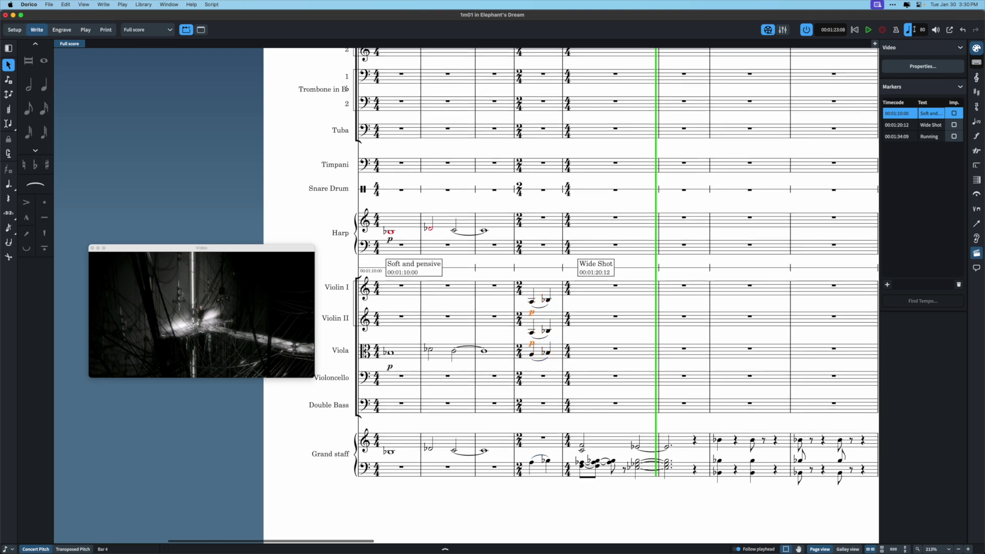
Step: Explode the grand staff's opening bar 5 chords onto Violin I through Violoncello and turn the Violoncello's tied note into a half note
click(581, 447)
shift+click(599, 465)
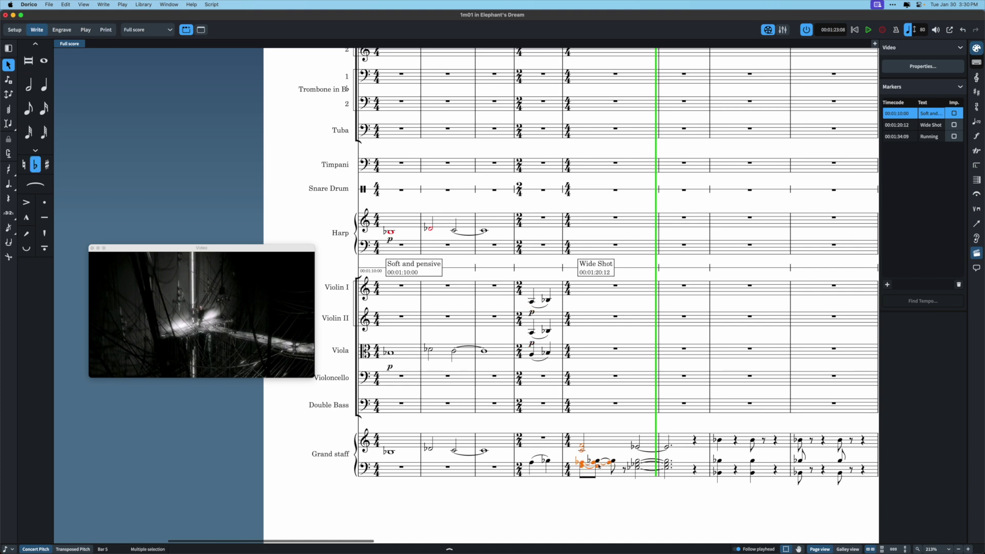
click(585, 383)
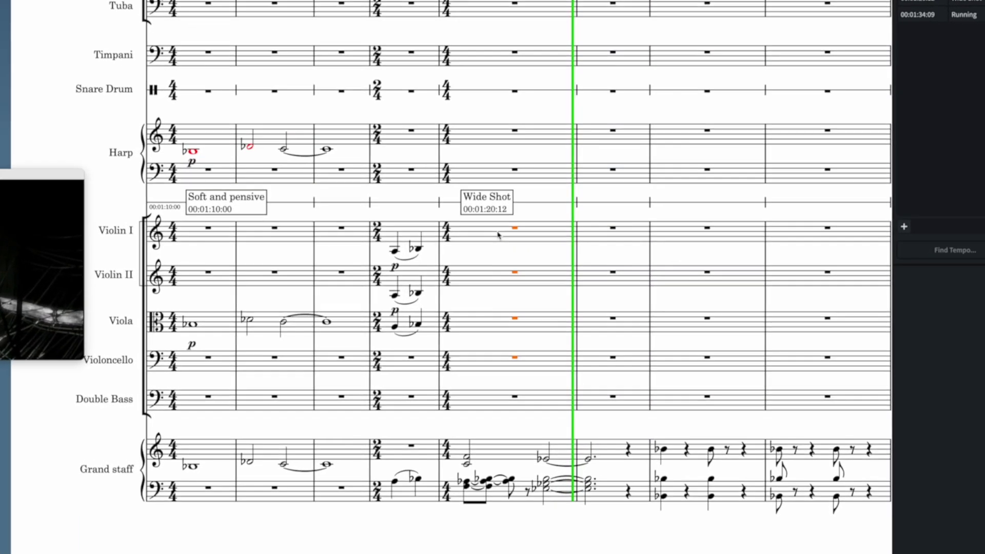
right_click(603, 291)
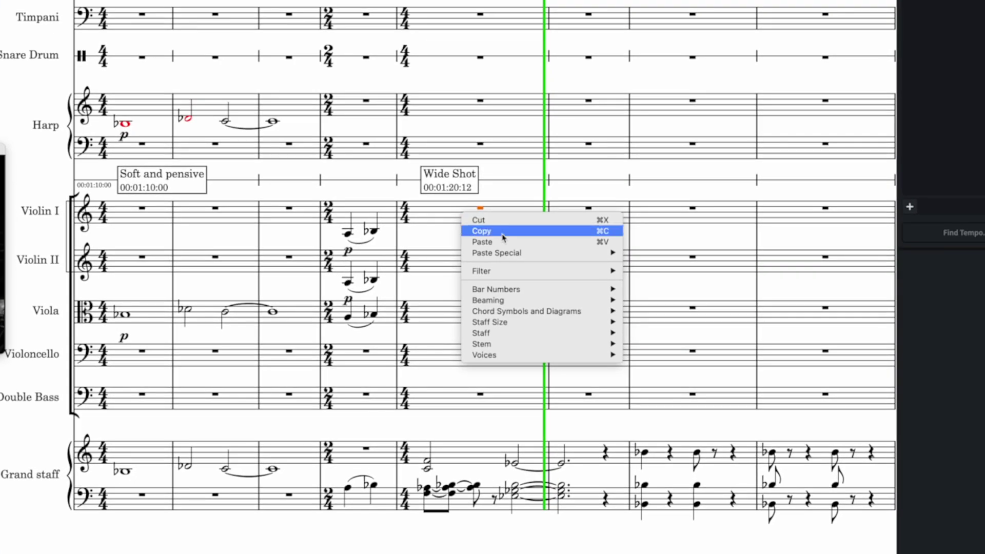
mouse_move(544, 254)
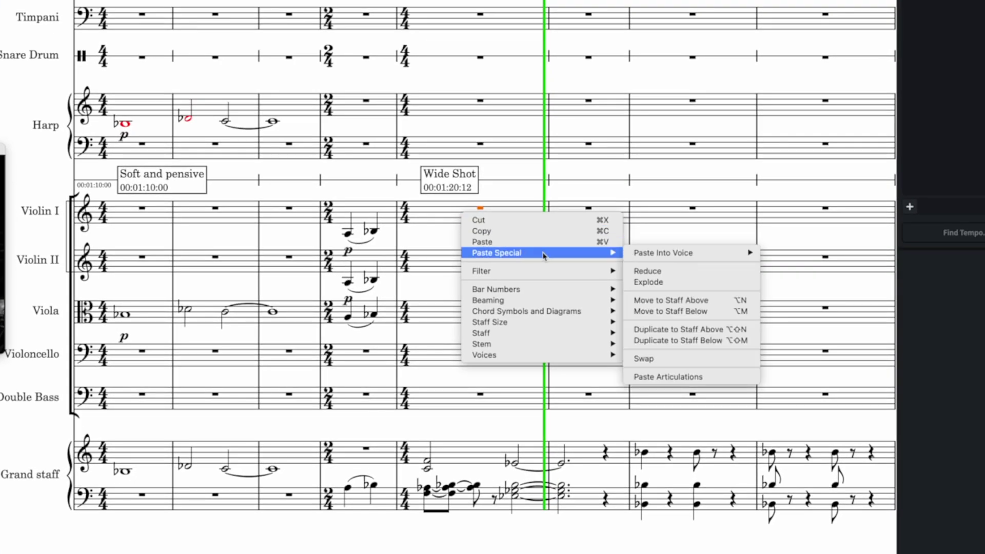
click(649, 282)
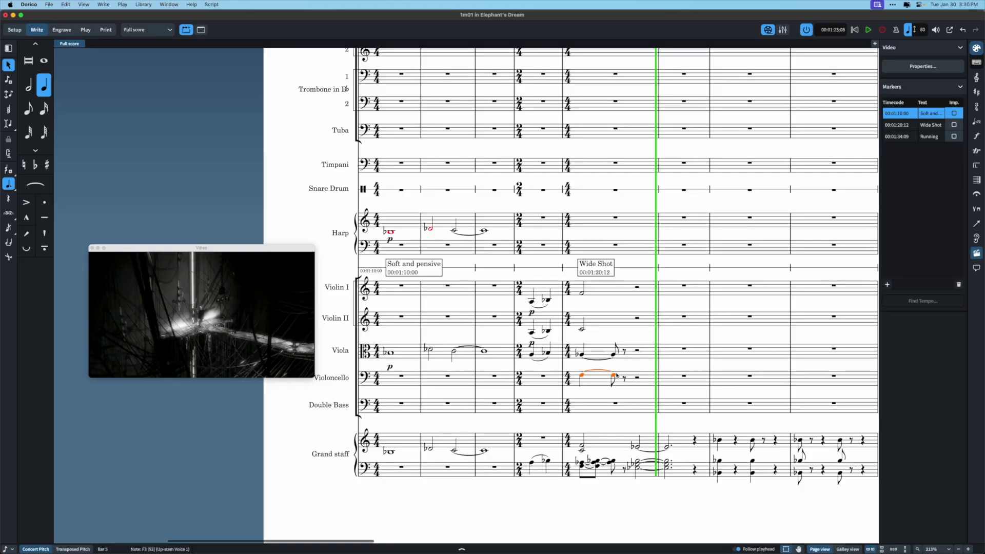
key(6)
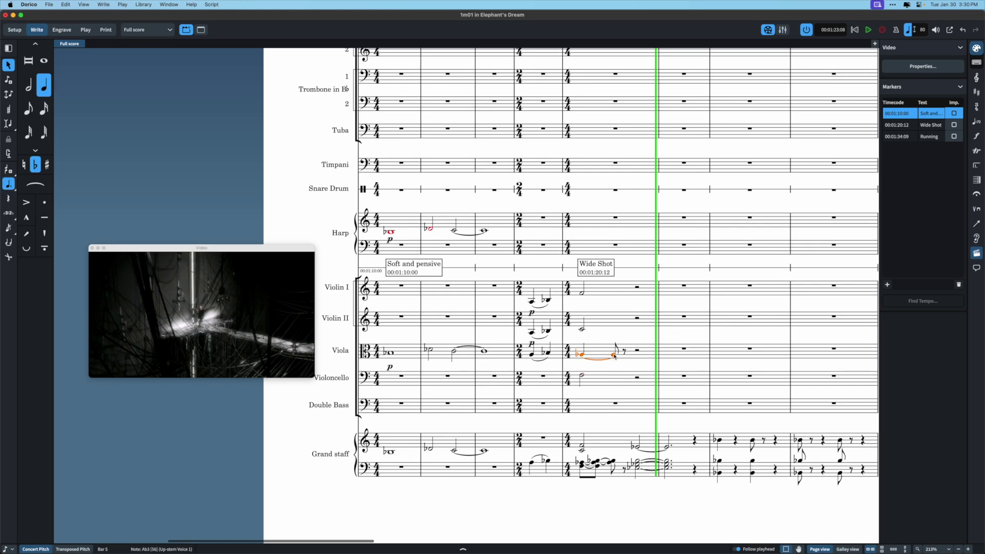
Step: Explode the grand staff's tied chords from the second half of bar 5 into bar 6 across Violin I, Violin II, Viola and Violoncello
click(645, 455)
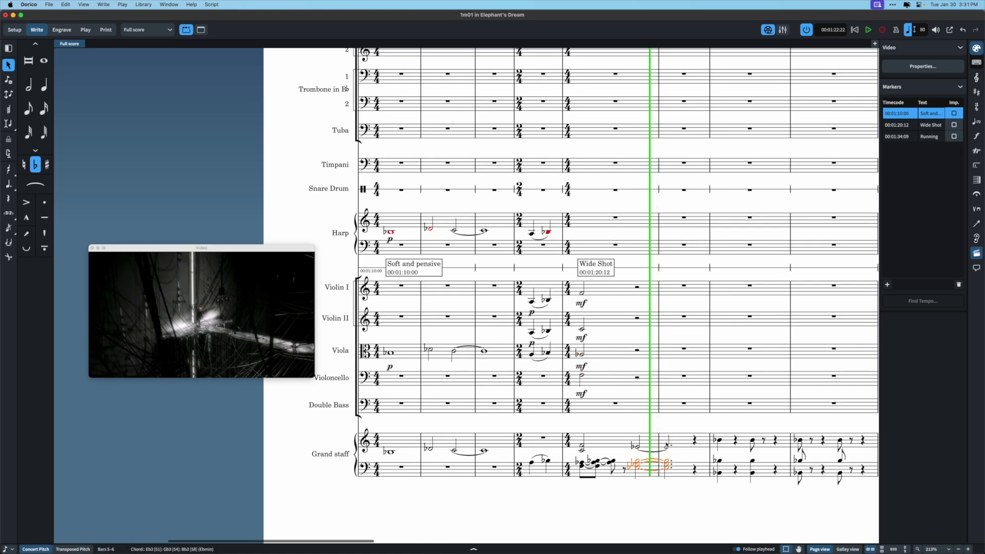
click(636, 378)
right_click(636, 378)
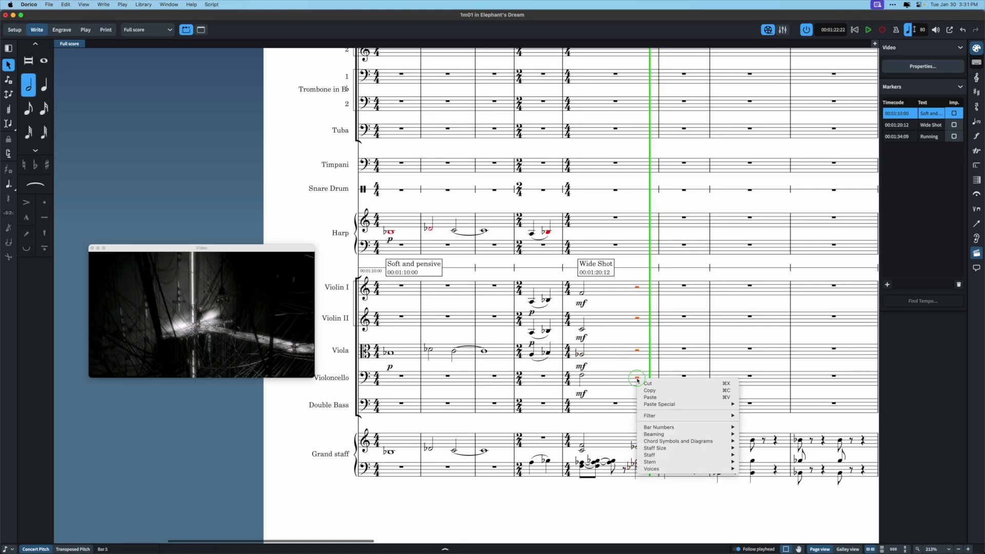
mouse_move(667, 405)
click(753, 421)
key(Escape)
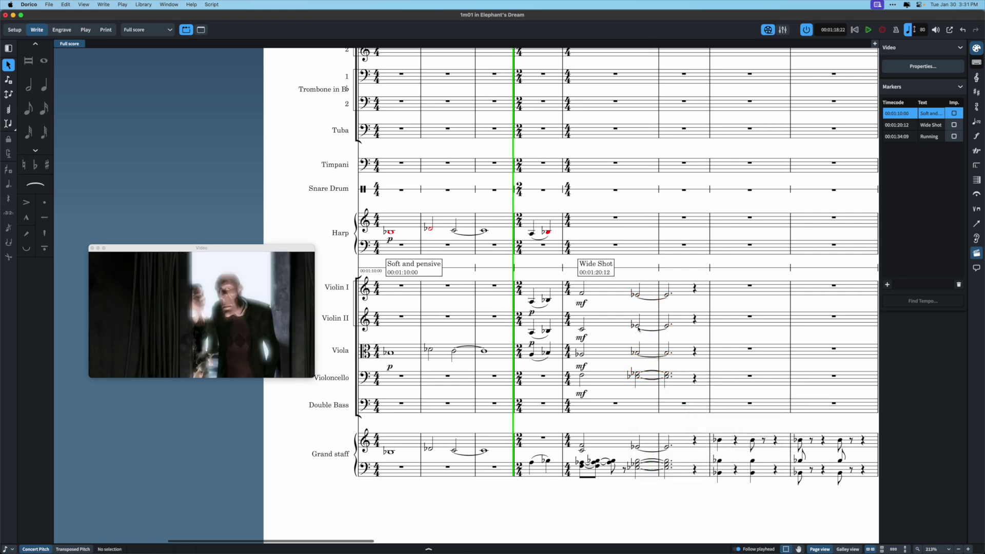
Step: Delete Violin II's doubled tied note in bars 5–6 and move the Viola note and upper Violoncello note up one staff each
click(639, 328)
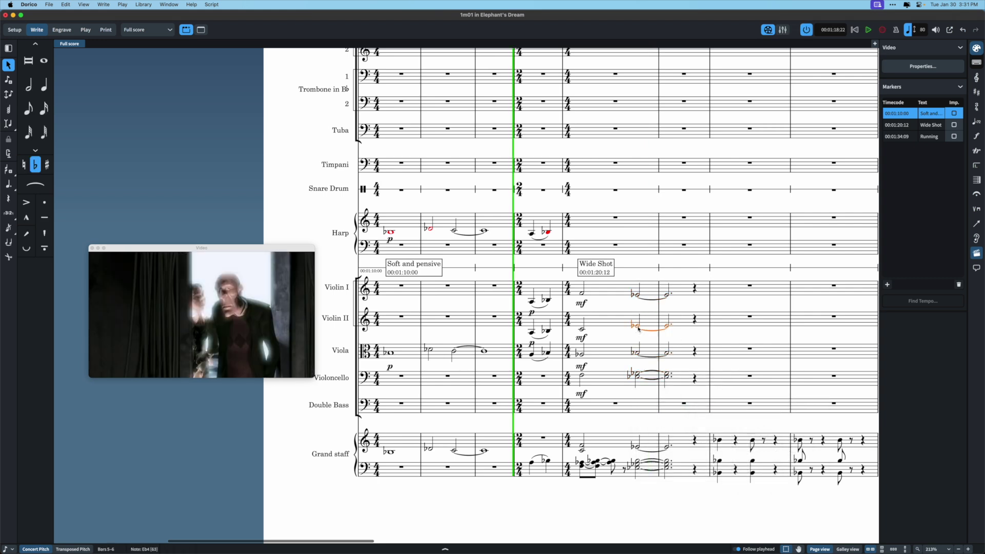
key(Delete)
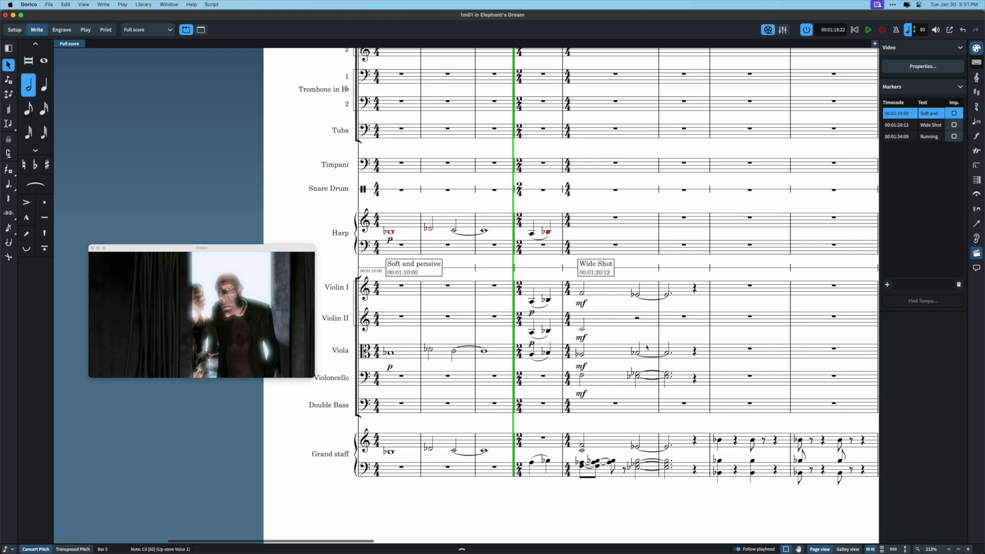
click(637, 354)
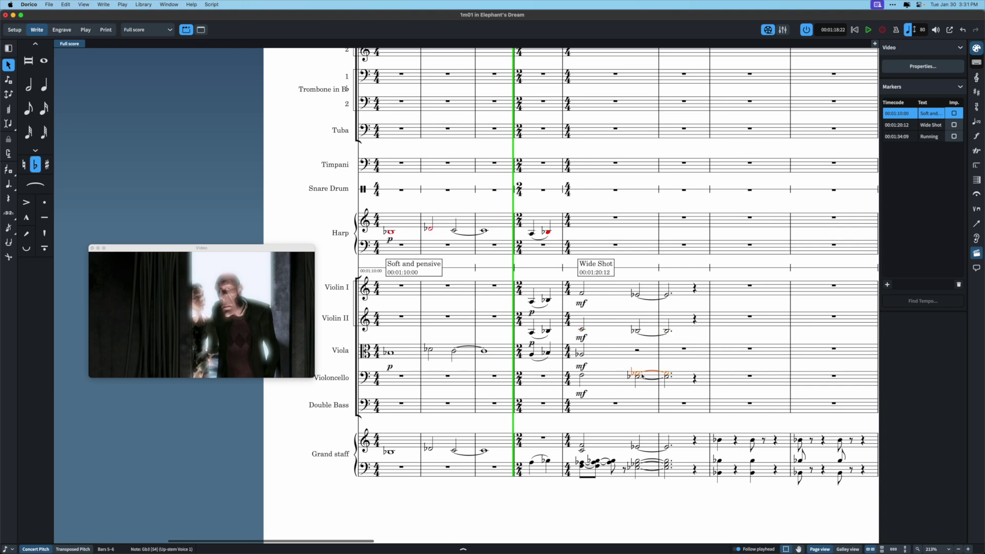
key(Escape)
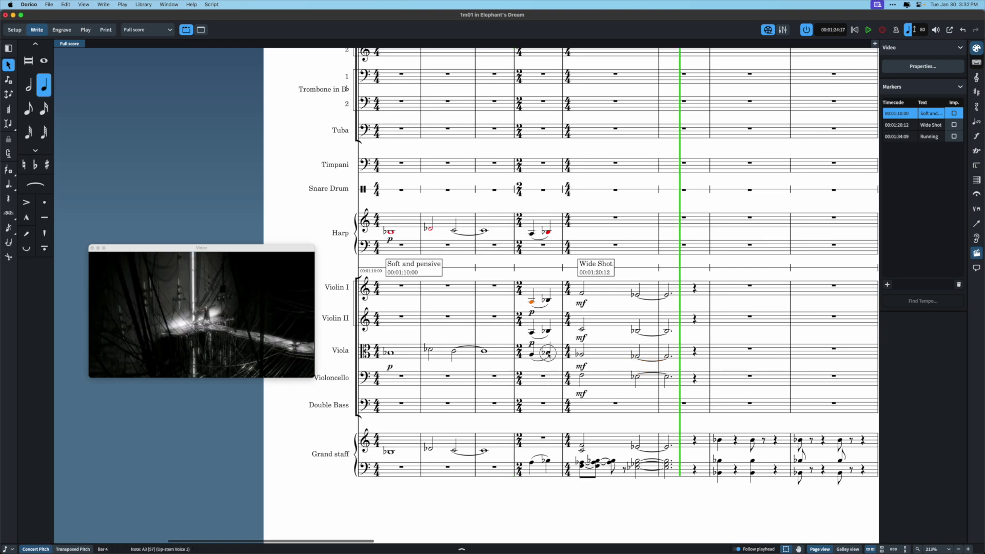
Step: Add a crescendo hairpin to the Violin I, Violin II and Viola notes in bar 4
shift+click(548, 352)
key(shift+d)
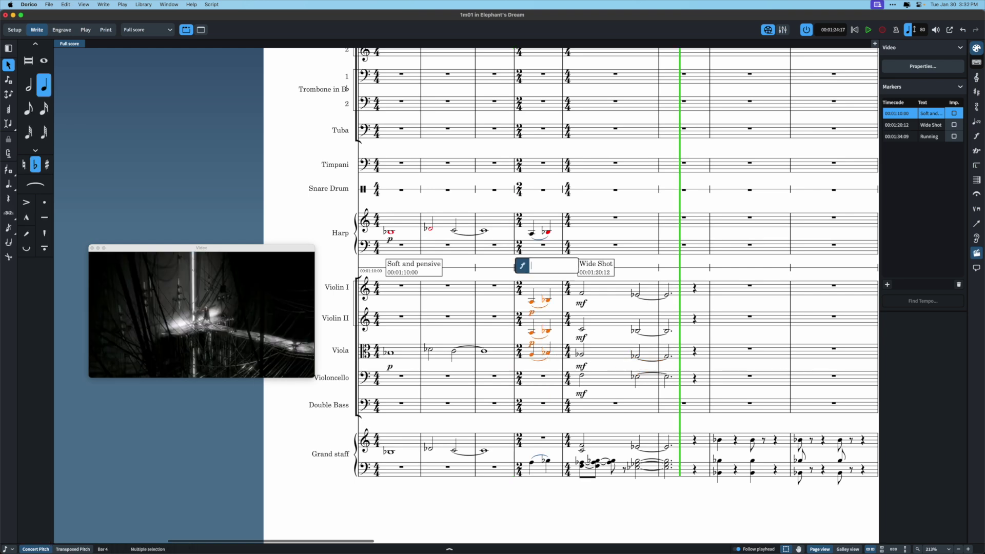
text(<)
key(Return)
click(596, 338)
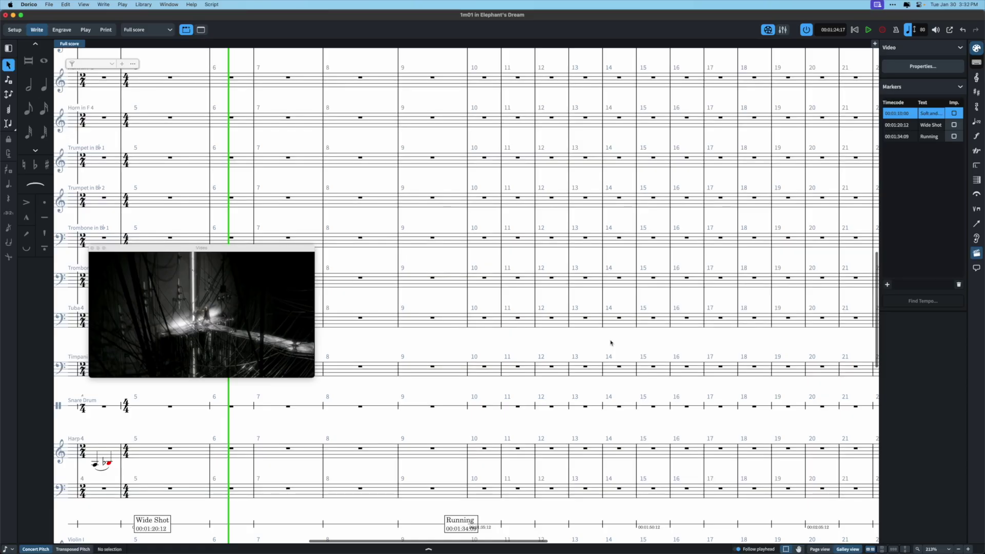
Step: Copy the Violin I through Violoncello material with its dynamics from bars 5–6 onto Horns 1–4
scroll(610, 343, down, 10)
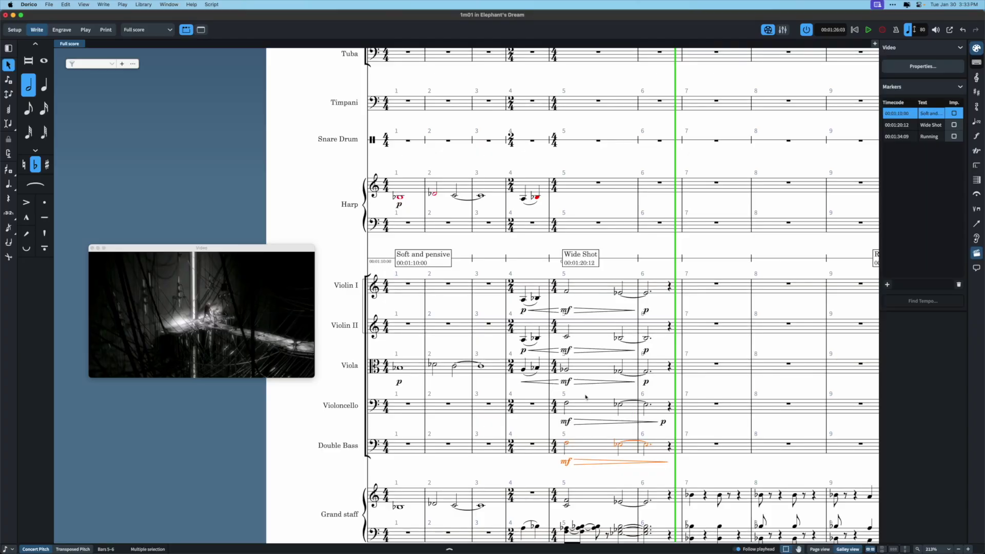
key(super+Up)
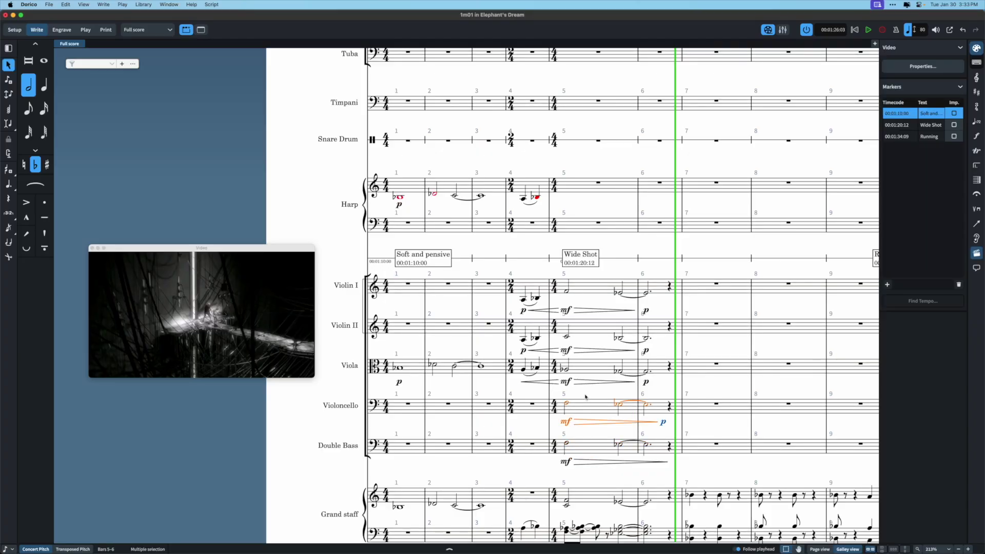
scroll(585, 396, down, 2)
scroll(611, 312, up, 2)
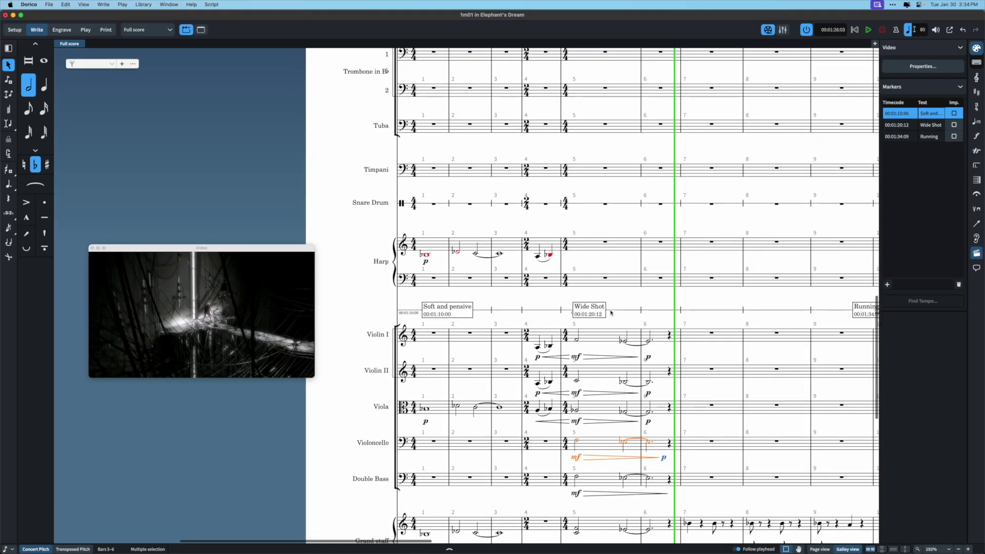
key(super+Up)
key(super+Up)
key(super+Up)
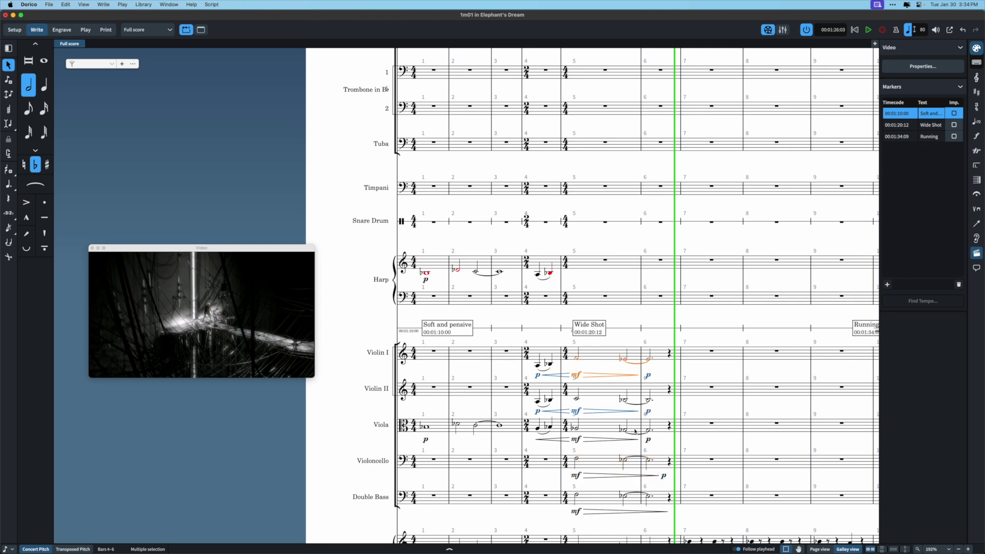
shift+click(637, 463)
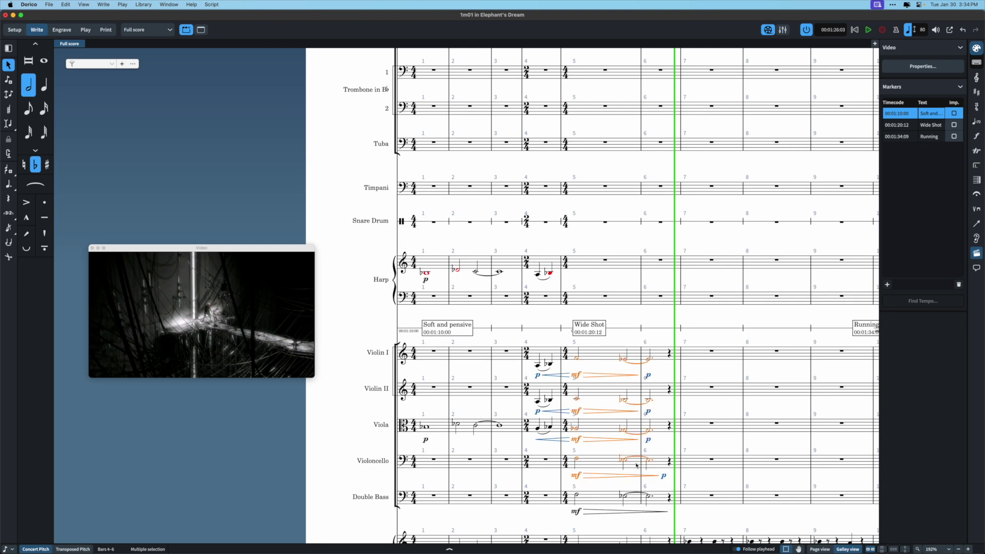
scroll(636, 464, up, 6)
key(super+Up)
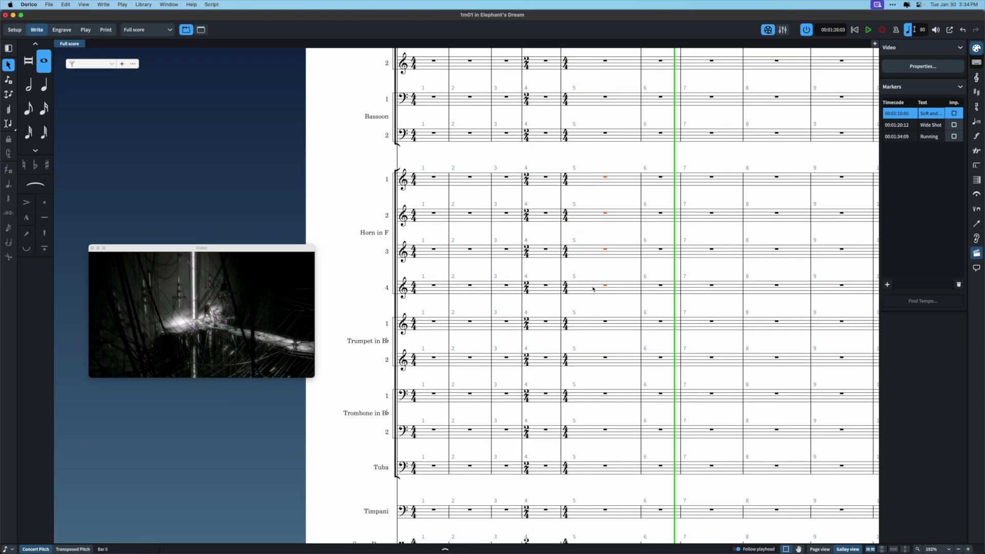
key(super+z)
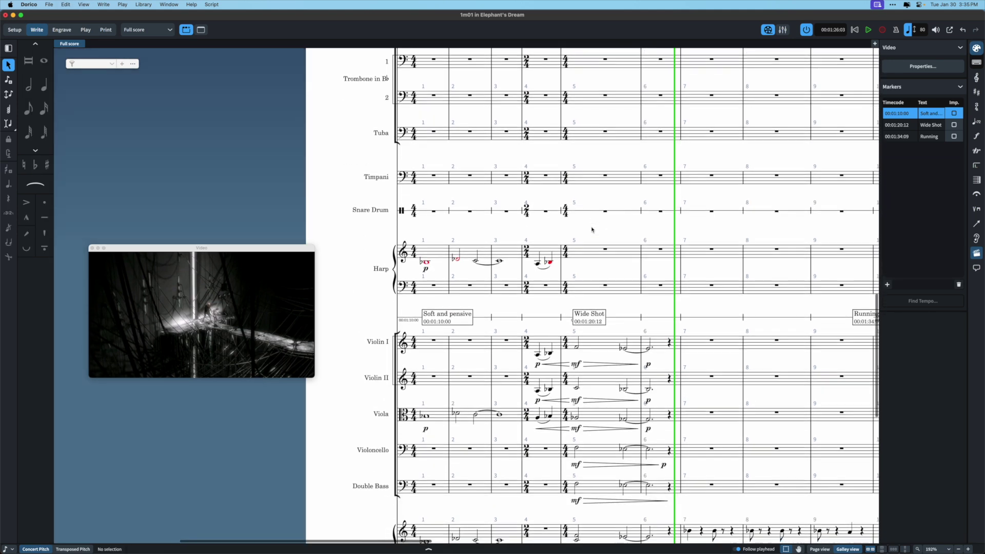
Step: Copy the Viola, Violoncello and Double Bass material in bars 5–6 onto Trombones 1–2 and Tuba
key(super+z)
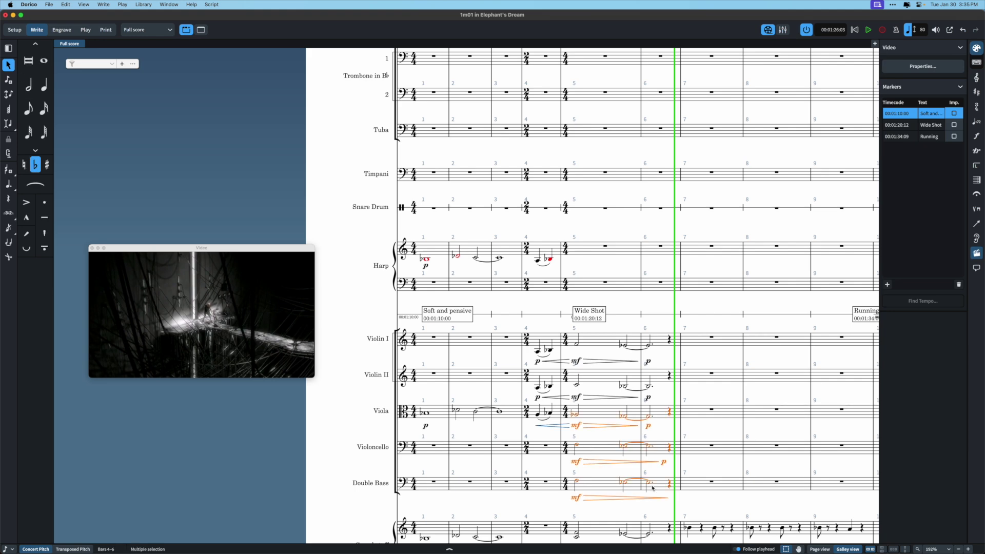
key(super+z)
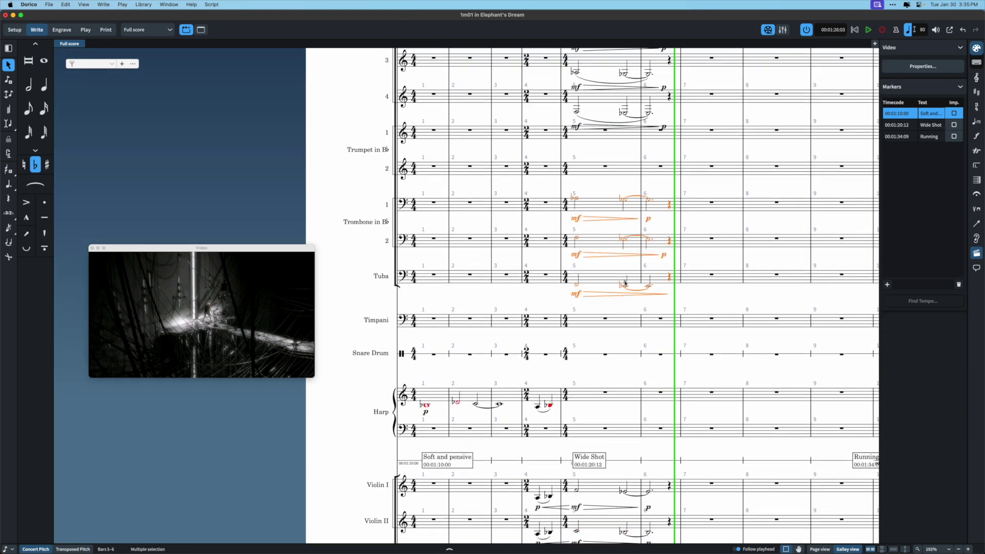
key(Escape)
Step: Play the cue back from the beginning against the video
scroll(600, 305, down, 5)
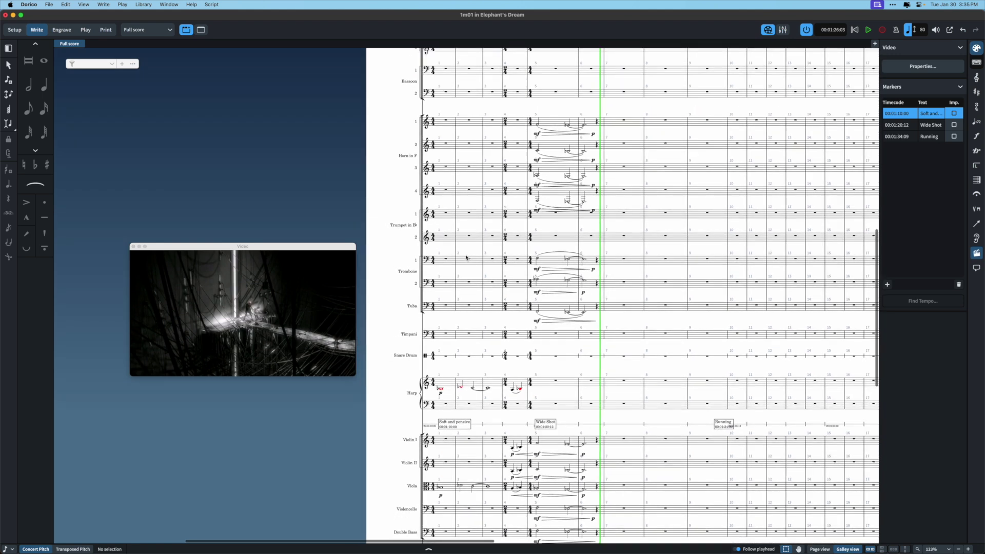
click(855, 30)
key(space)
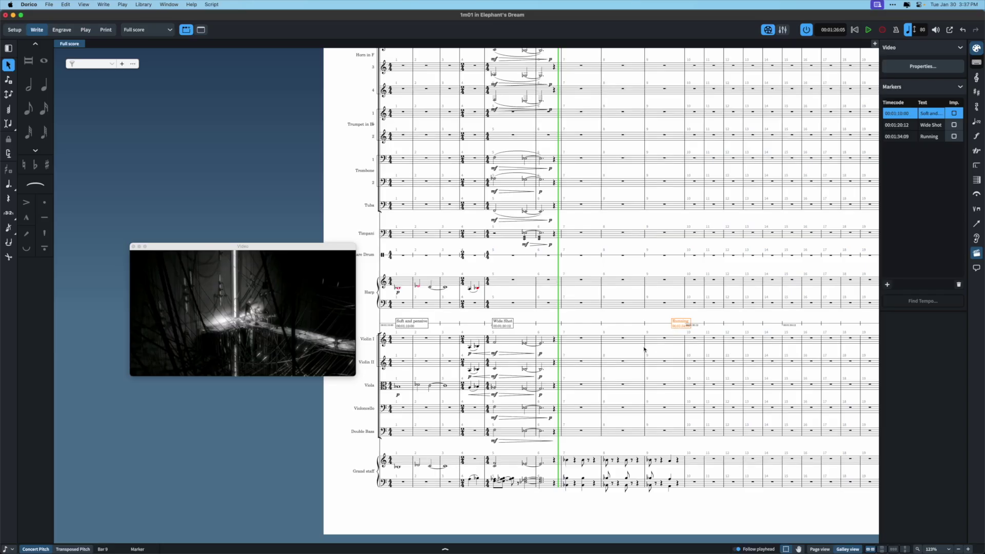
Step: Change the meter to 2/4 at bar 9 and return to 4/4 at bar 10
click(644, 349)
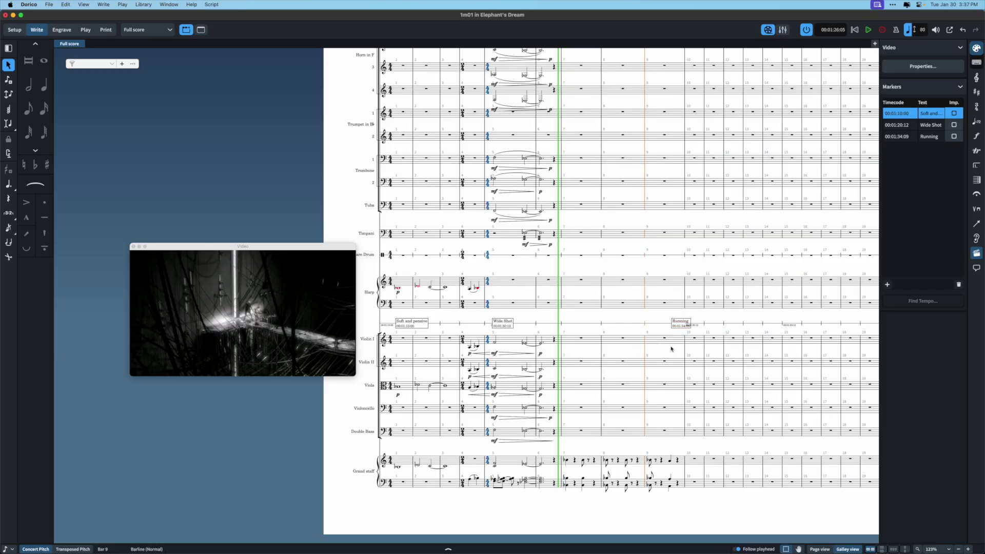
key(shift+m)
text(3/4)
key(Return)
click(674, 355)
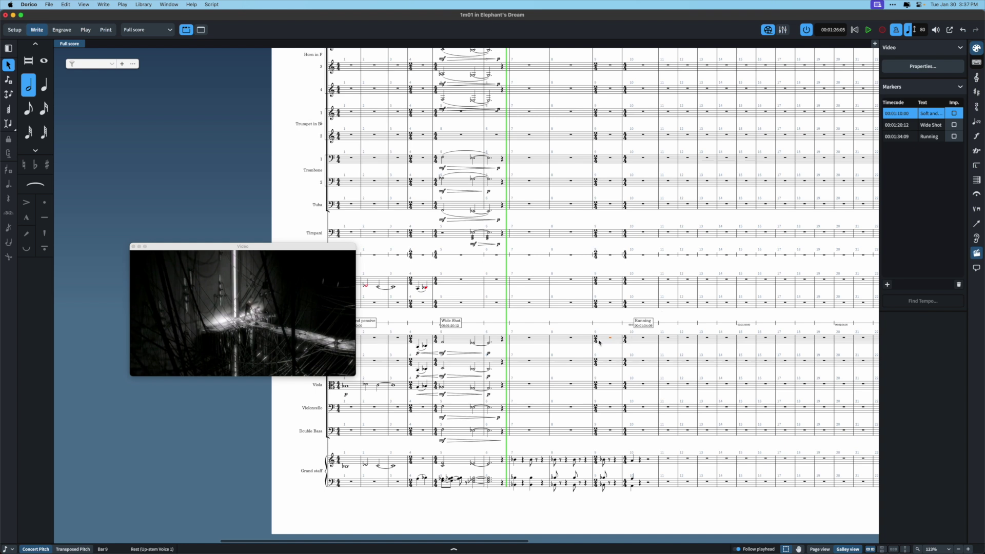
Step: Play back the passage around the Running marker and add a tempo mark of quarter note = 140 at bar 10
key(space)
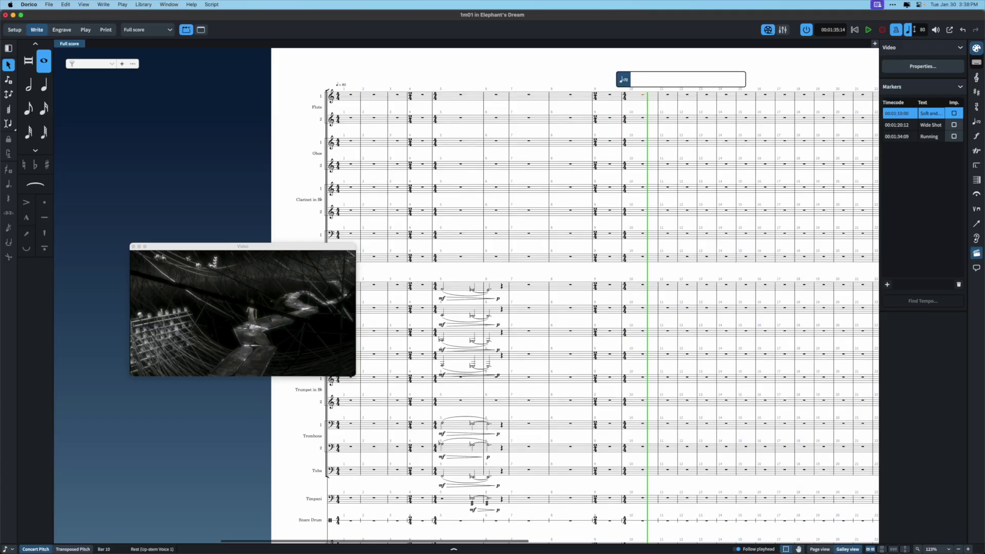
text(q=140)
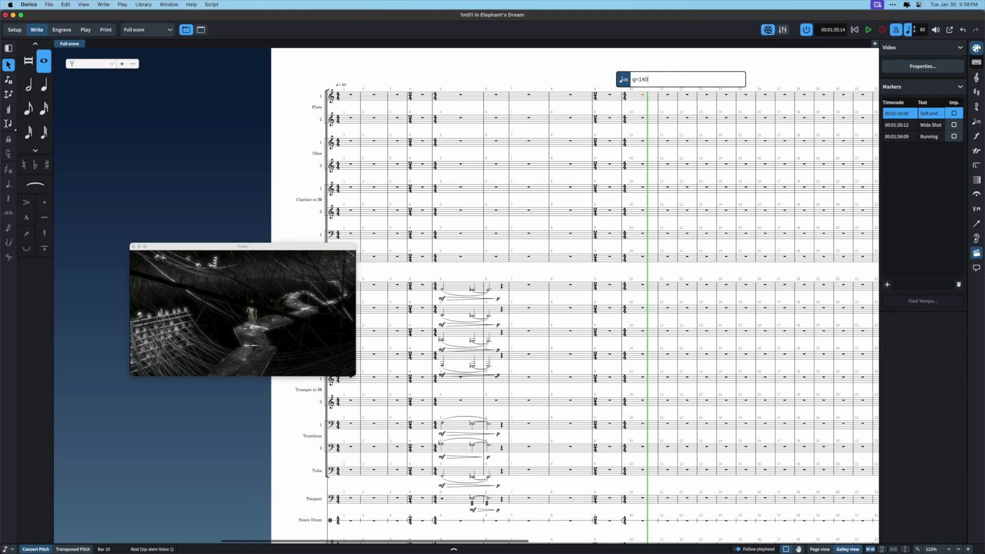
key(Return)
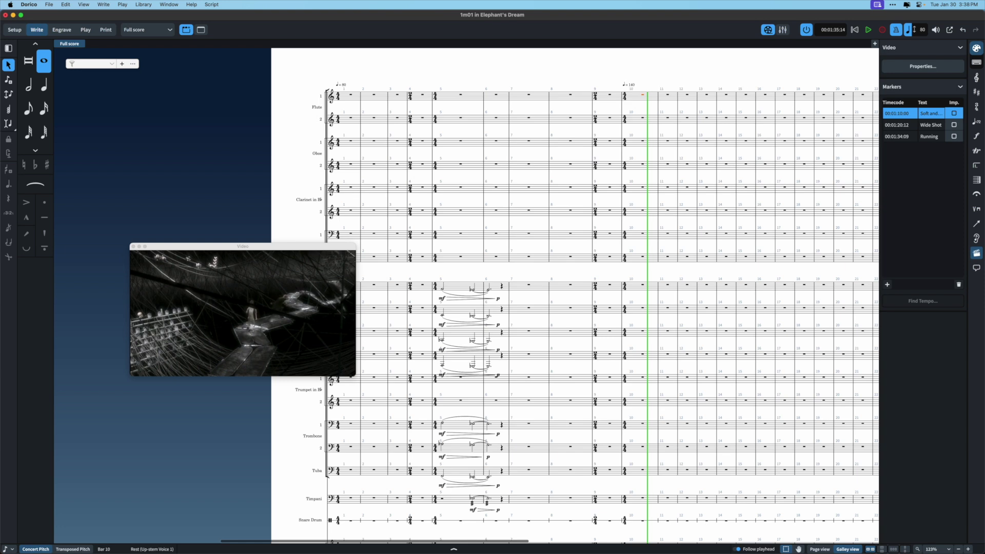